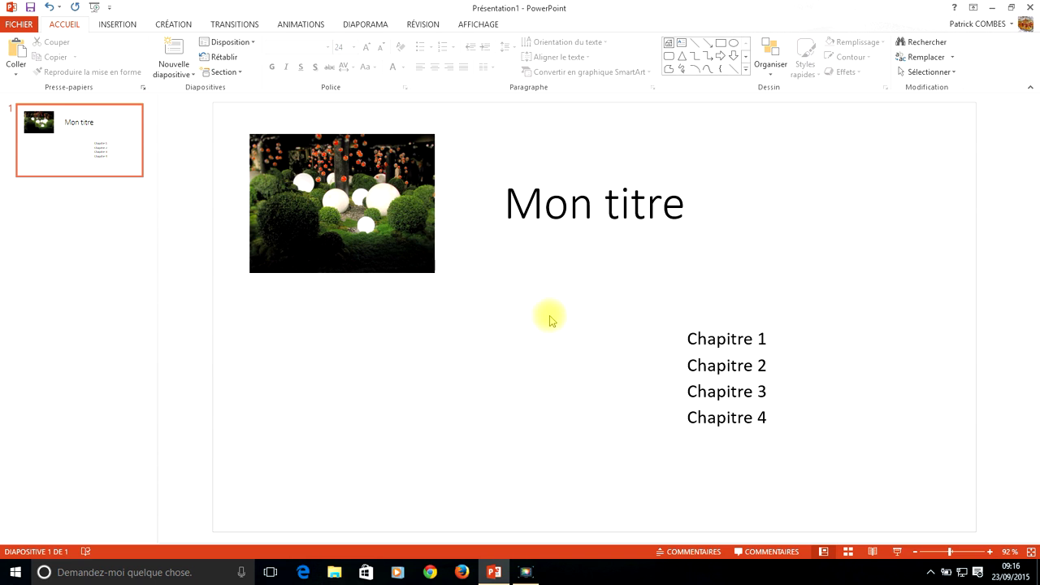
# Insert the Tuto Word 2013 sommaire video from the Tuto Septembre 2015 folder onto the slide.
pyautogui.click(118, 26)
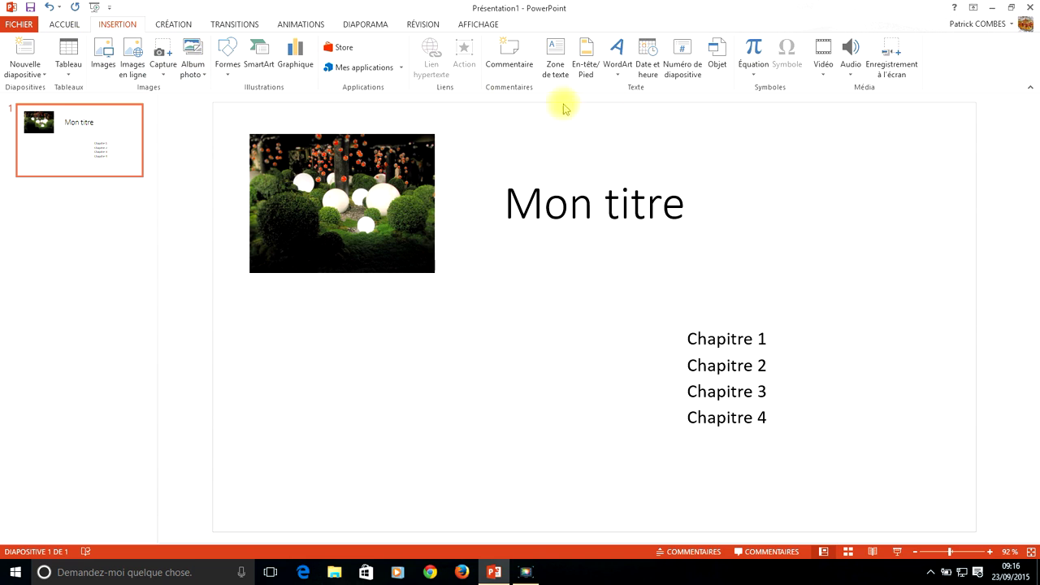
pyautogui.click(824, 77)
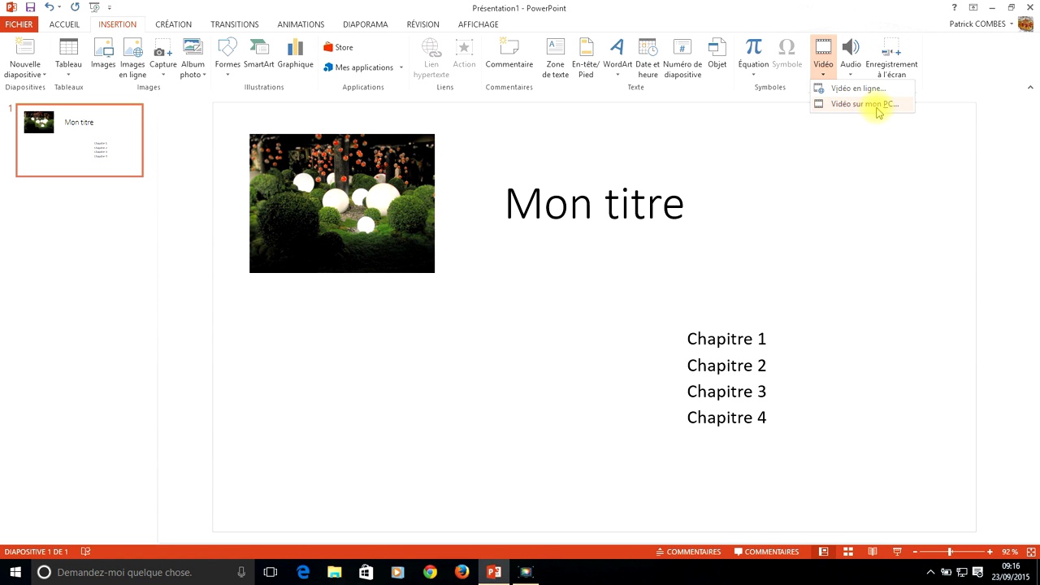
pyautogui.click(879, 112)
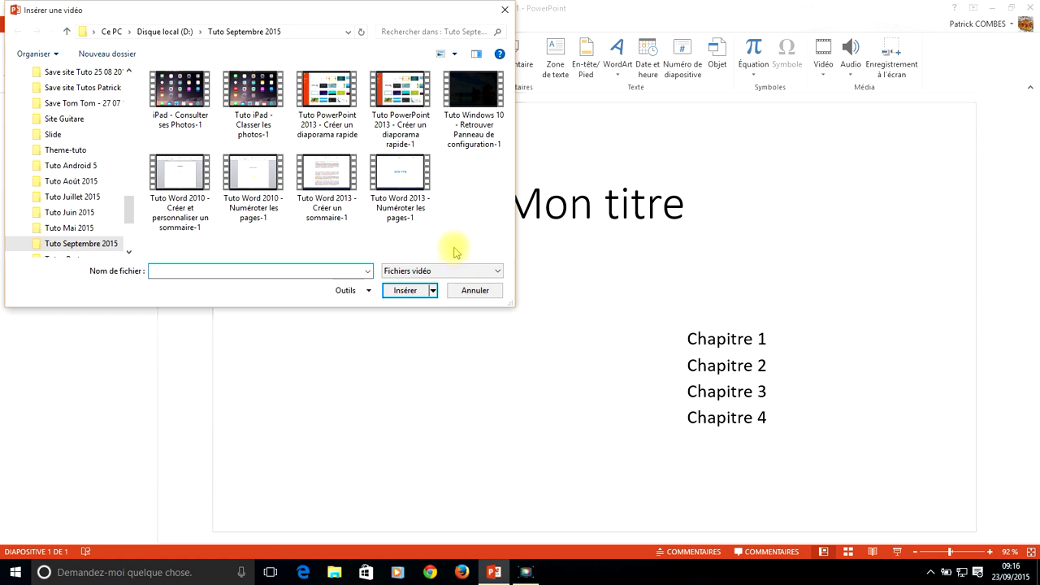
pyautogui.doubleClick(336, 172)
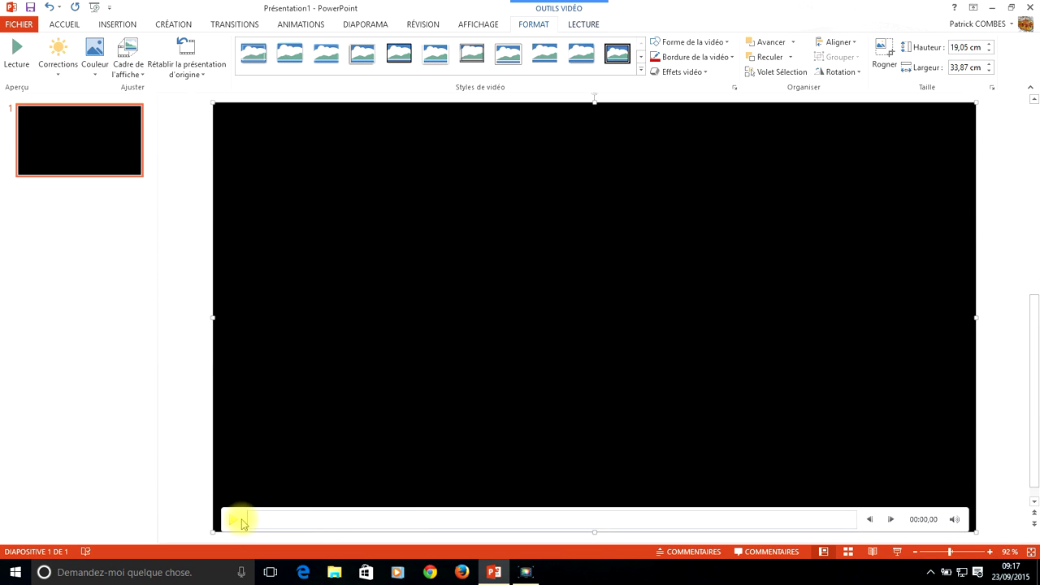
# Preview the inserted video briefly, pausing it at about 00:04,10.
pyautogui.click(234, 521)
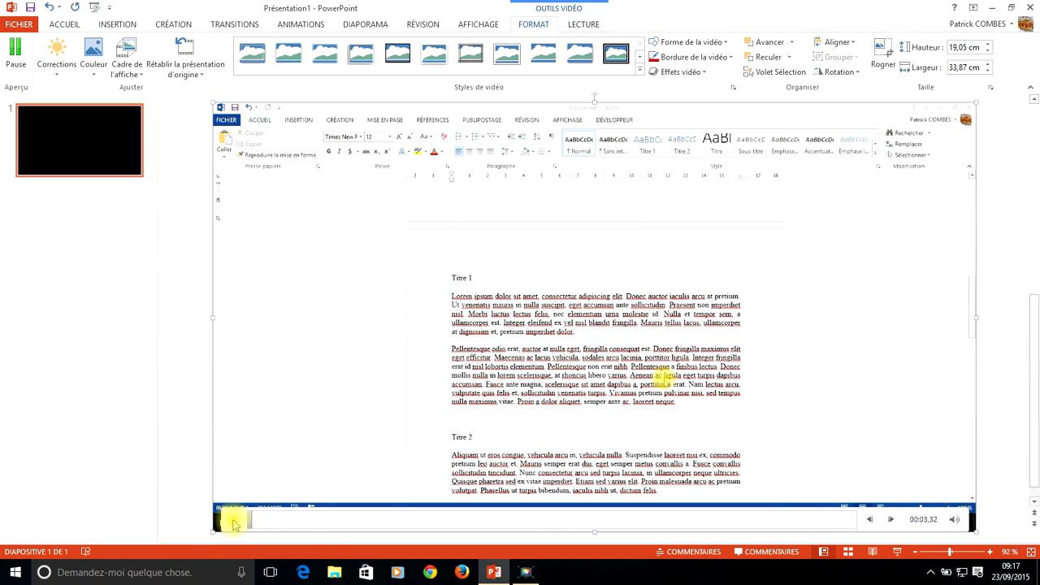
pyautogui.click(233, 521)
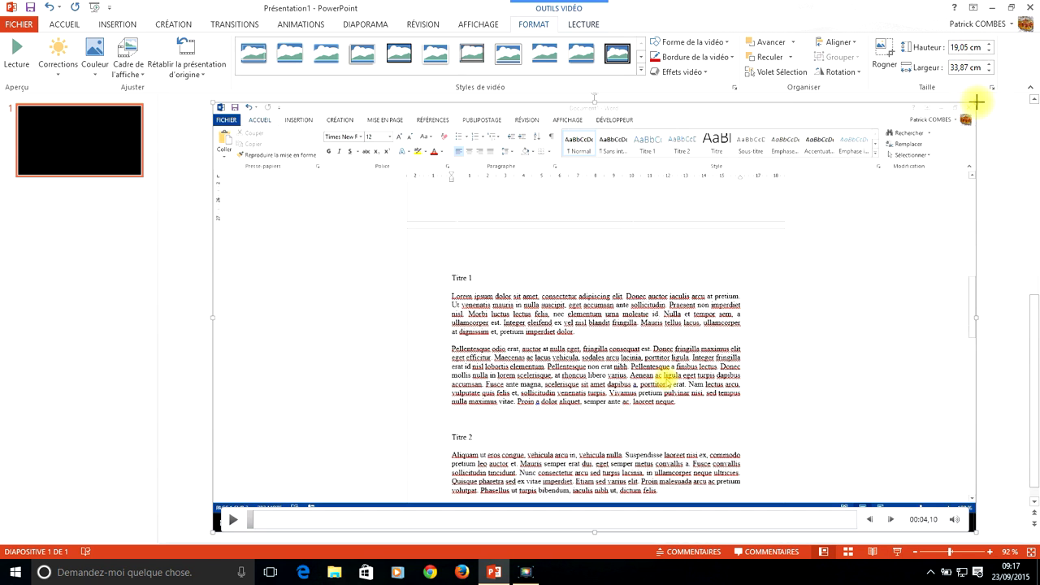
# Shrink the video to 7,27 × 12,93 cm and move it below the photo beside the chapters.
pyautogui.moveTo(978, 102); pyautogui.dragTo(630, 311)
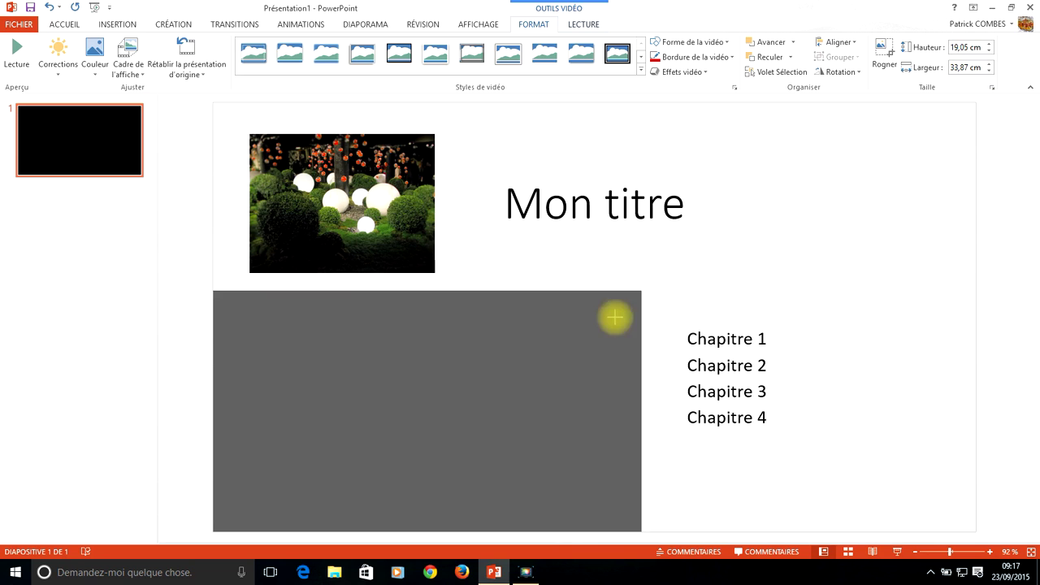
pyautogui.moveTo(631, 312); pyautogui.dragTo(504, 368)
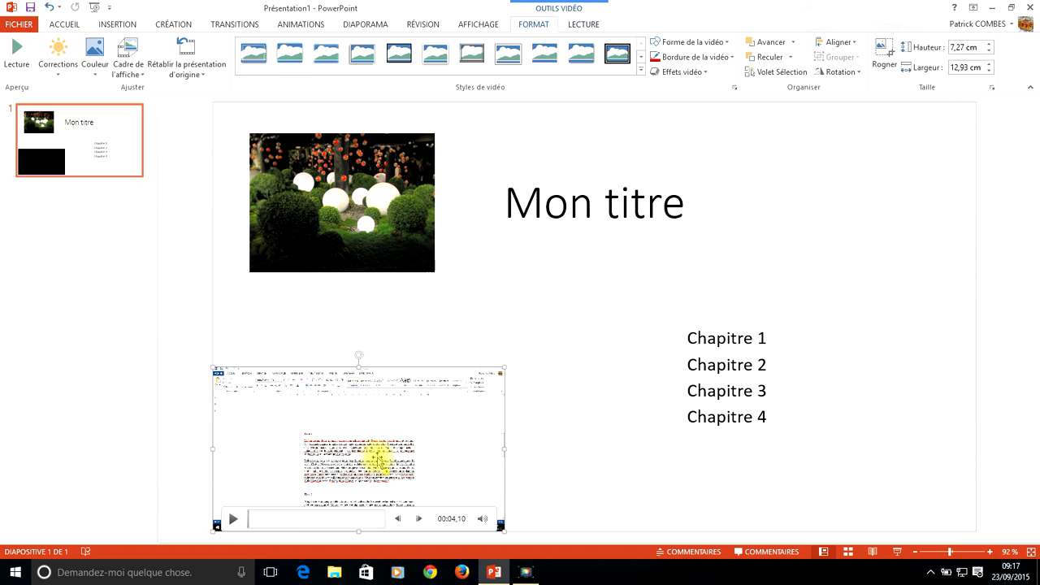
pyautogui.moveTo(380, 457); pyautogui.dragTo(478, 400)
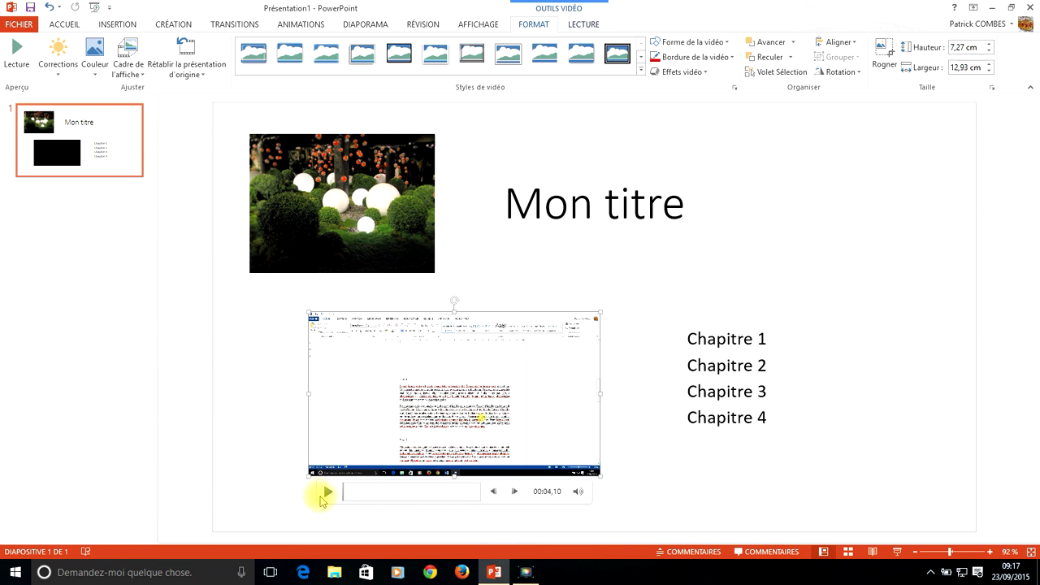
# Play the resized video, jump to about 2:16, pause it, then delete it from the slide.
pyautogui.click(325, 492)
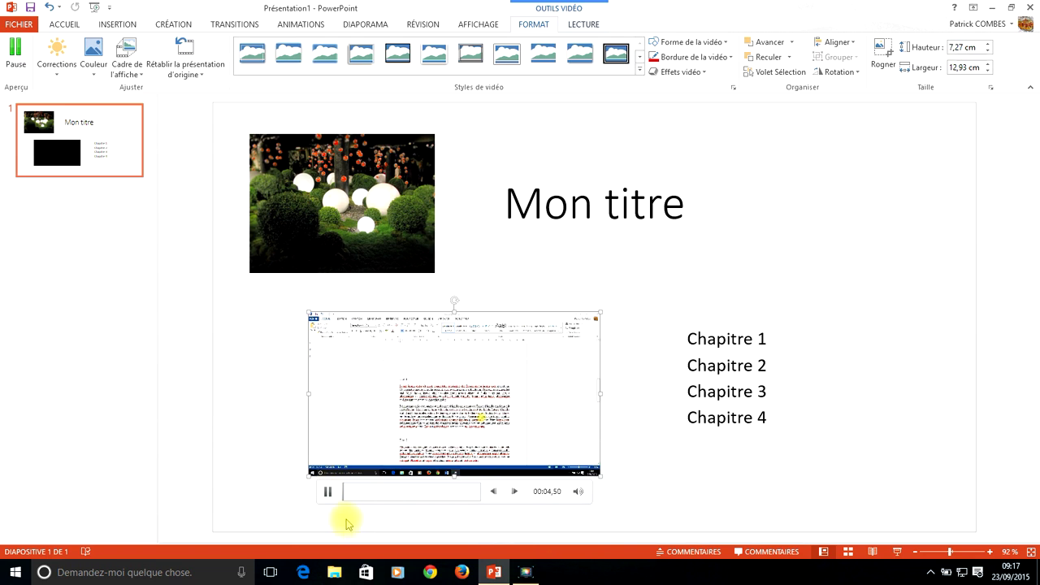
pyautogui.click(387, 492)
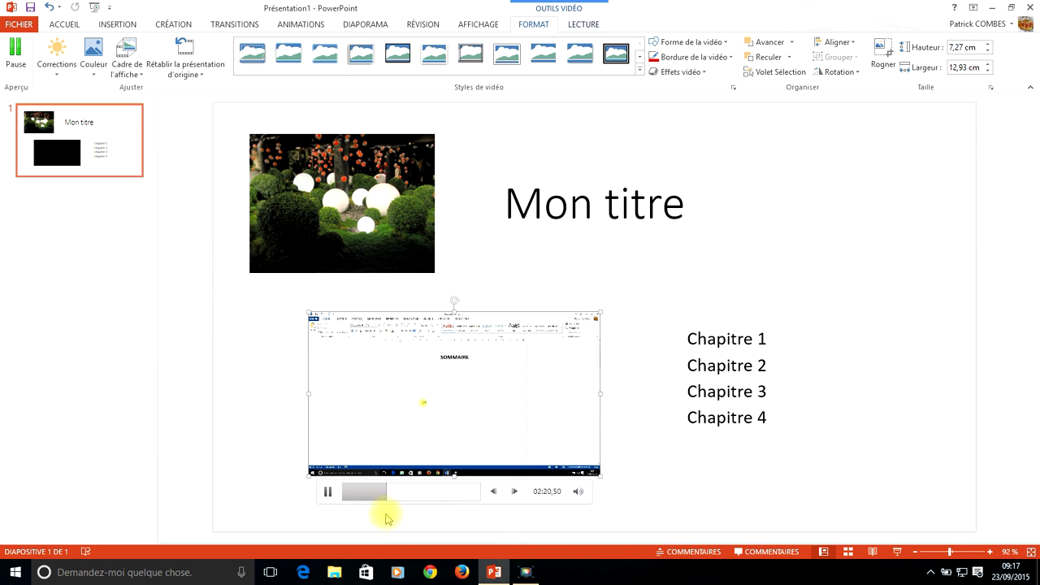
pyautogui.click(328, 493)
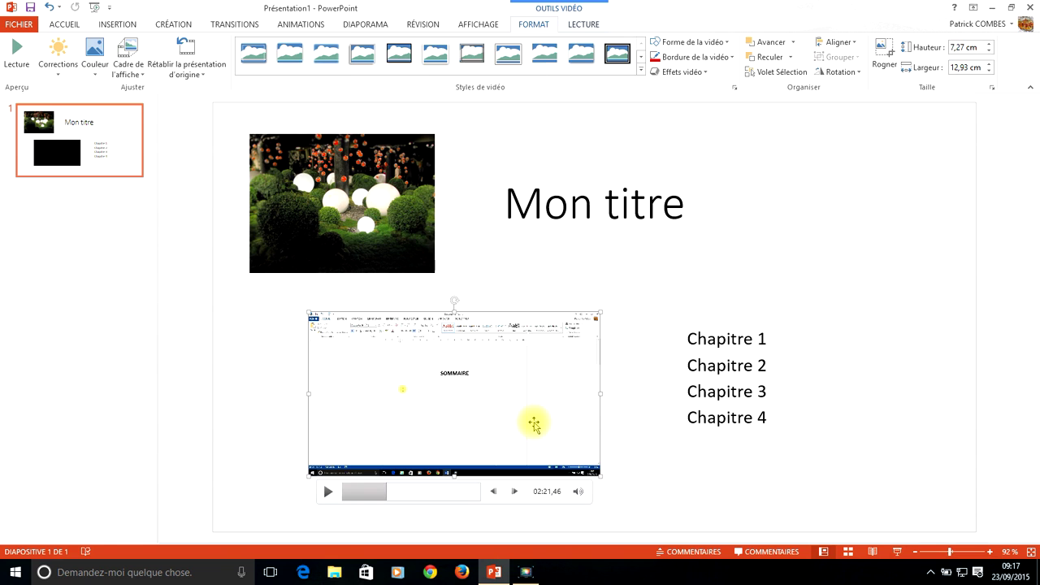
pyautogui.press('Delete')
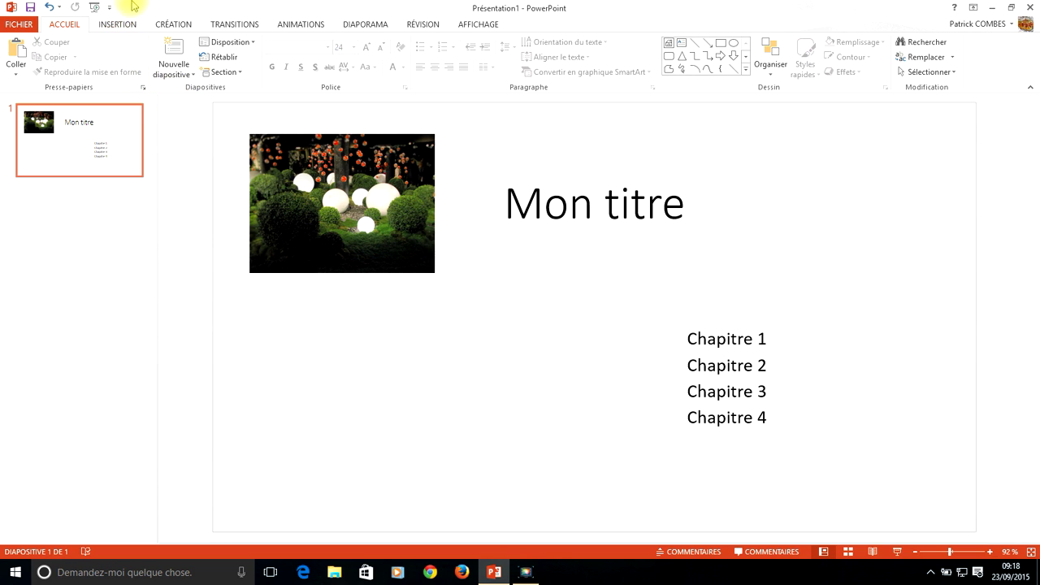
# Bring up the online video insertion dialog from the Insertion tab's Vidéo menu.
pyautogui.click(122, 25)
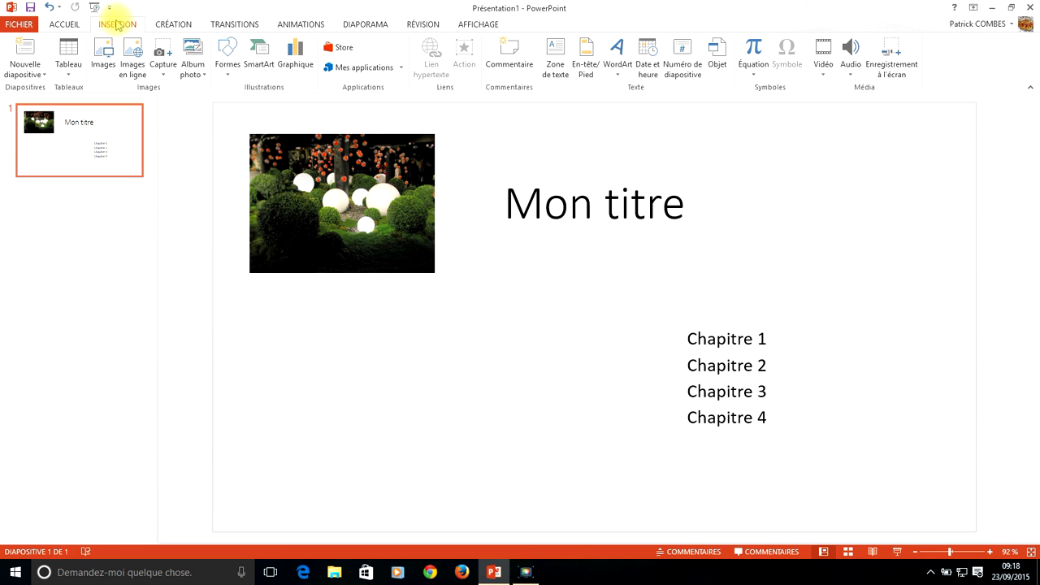
pyautogui.click(829, 57)
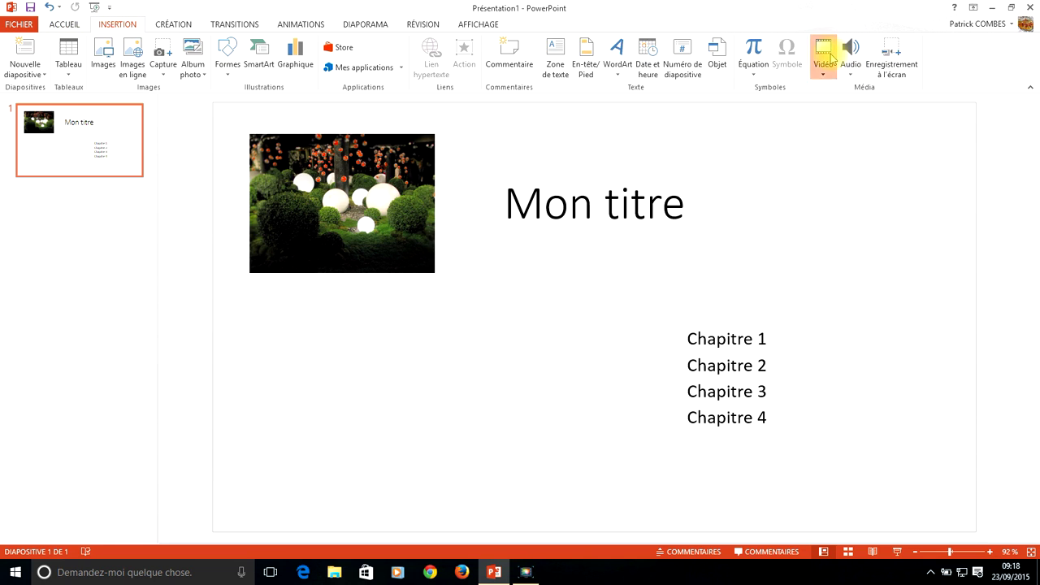
pyautogui.click(843, 96)
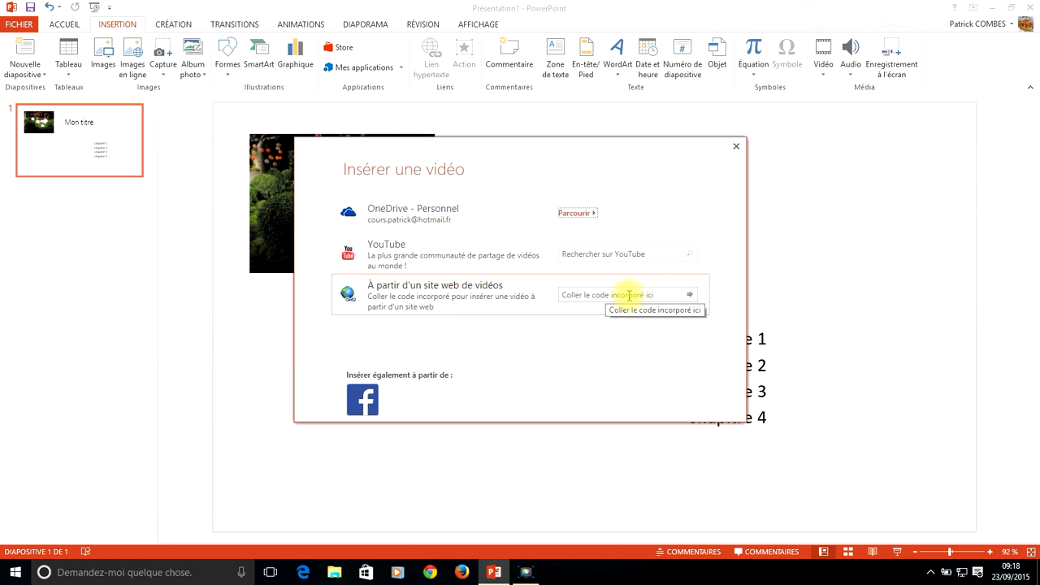
# Search YouTube for the tutorial channel's videos and pick the Windows 10 multiple-windows tutorial.
pyautogui.click(628, 295)
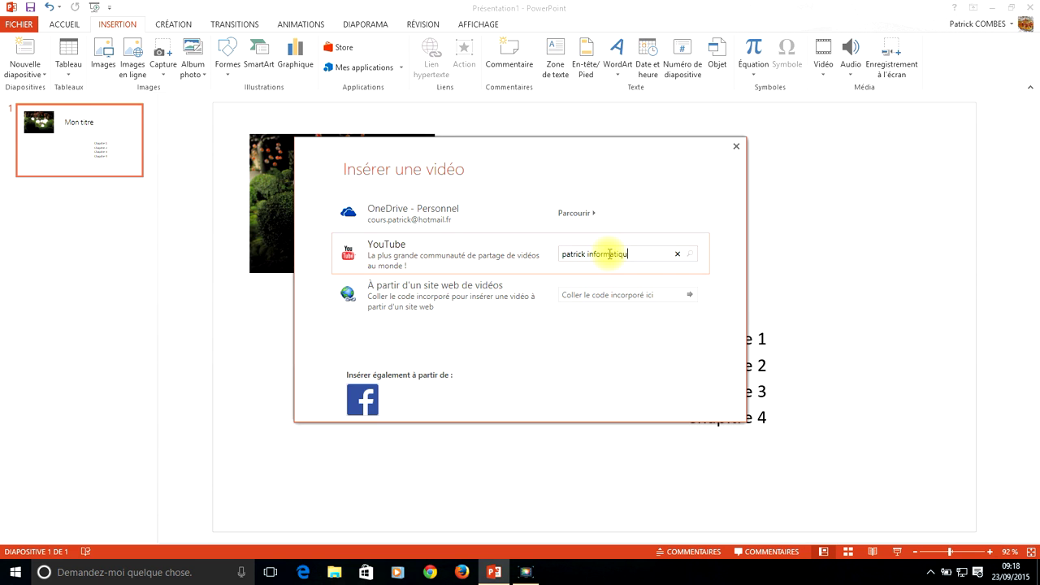
pyautogui.write('e')
pyautogui.press('Return')
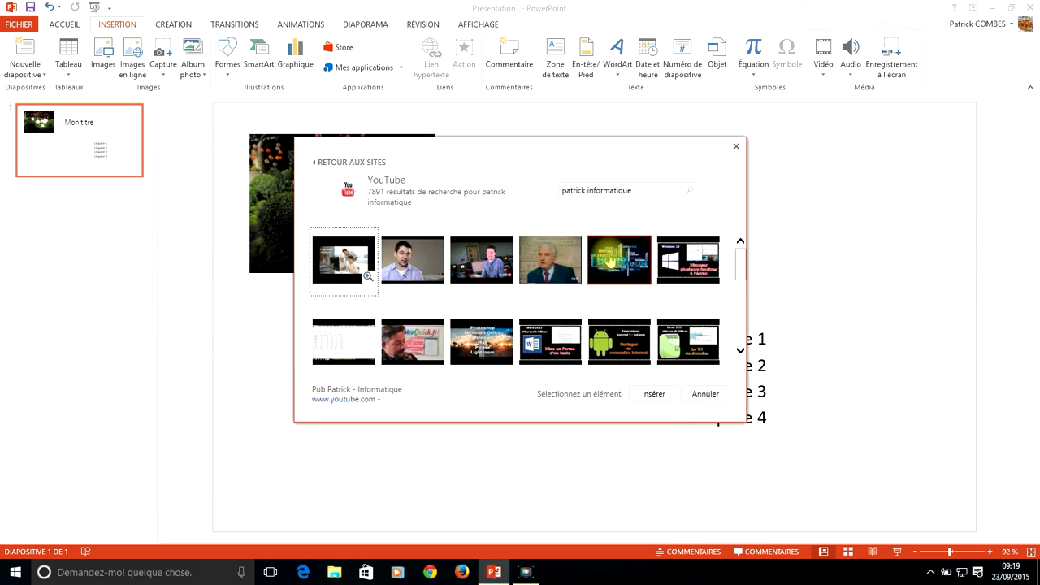
pyautogui.click(691, 256)
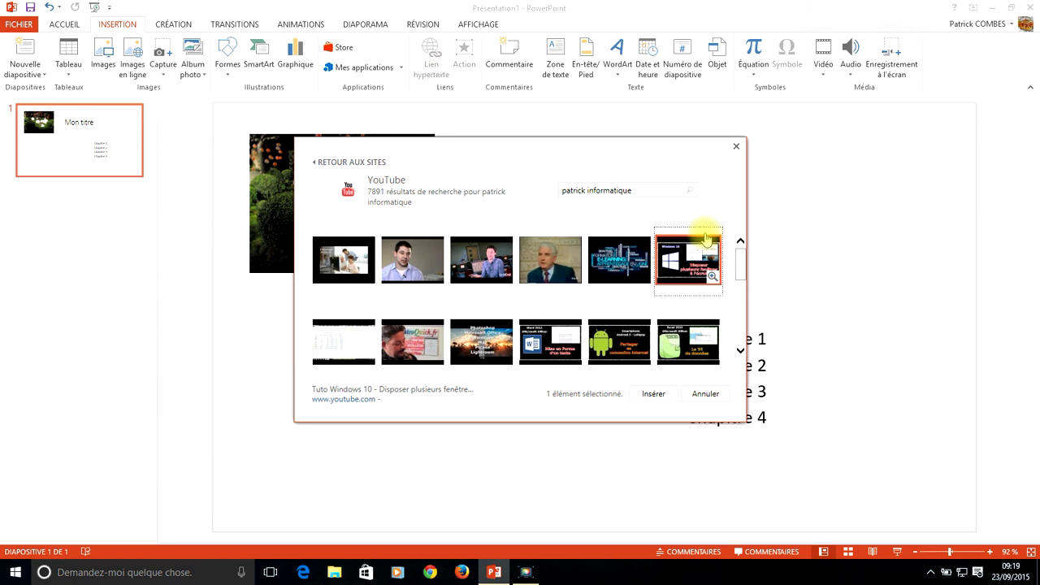
# Insert the selected 'Tuto Windows 10 - Disposer plusieurs fenêtre...' video into the slide.
pyautogui.click(655, 396)
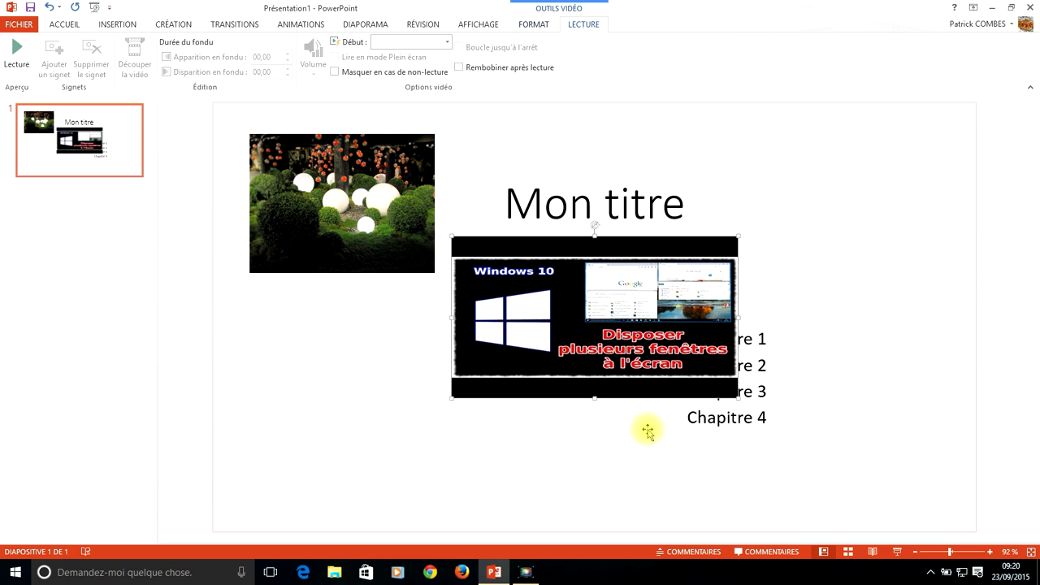
# Move the YouTube video below the photo, left of Chapitre 1–4, and enlarge it slightly.
pyautogui.moveTo(639, 307); pyautogui.dragTo(517, 373)
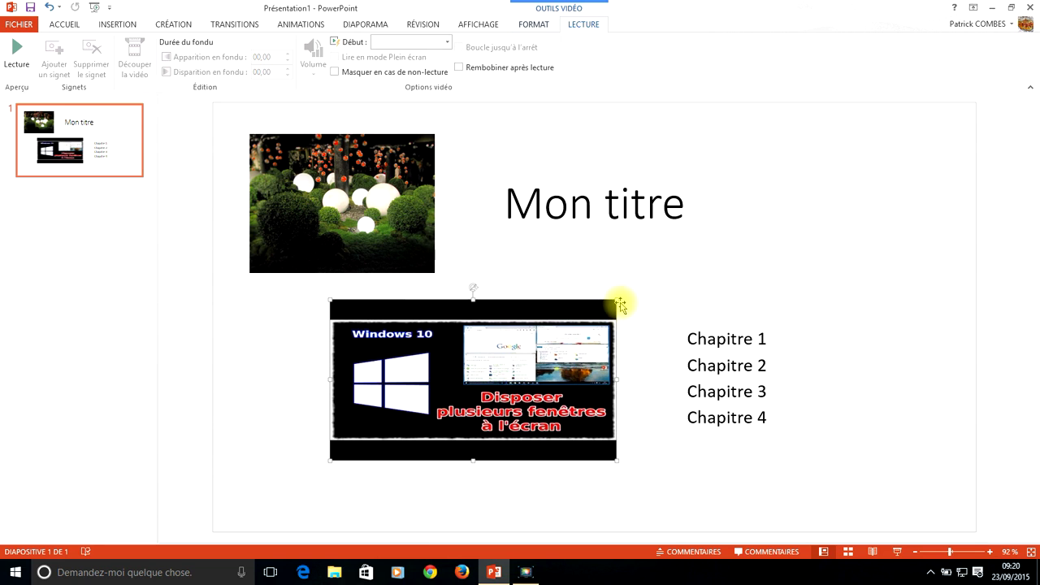
pyautogui.moveTo(618, 301); pyautogui.dragTo(624, 295)
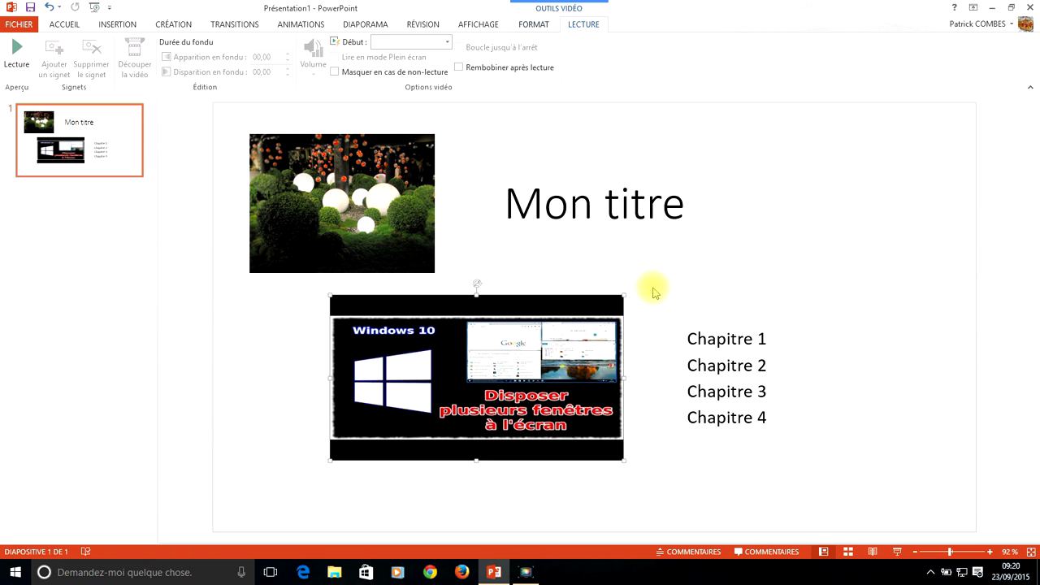
pyautogui.click(654, 290)
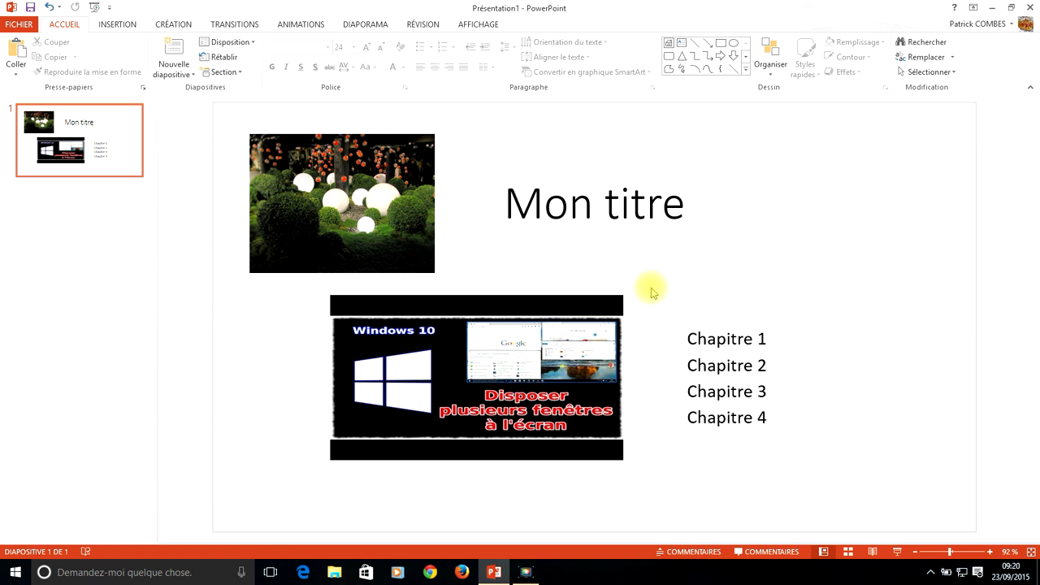
pyautogui.click(480, 357)
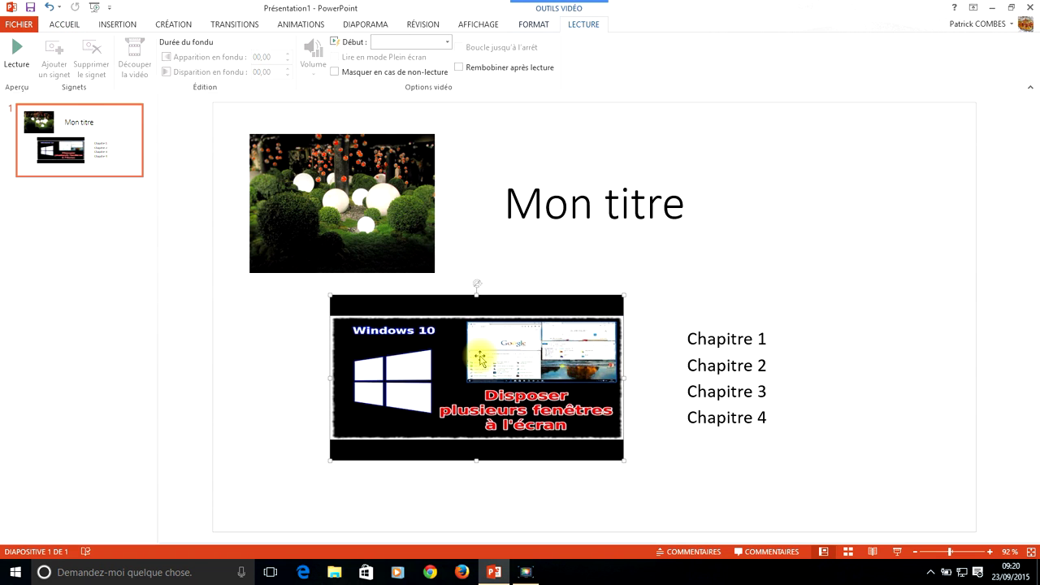
# Preview the embedded YouTube video on the slide, playing it briefly and then stopping it.
pyautogui.click(538, 26)
pyautogui.click(582, 27)
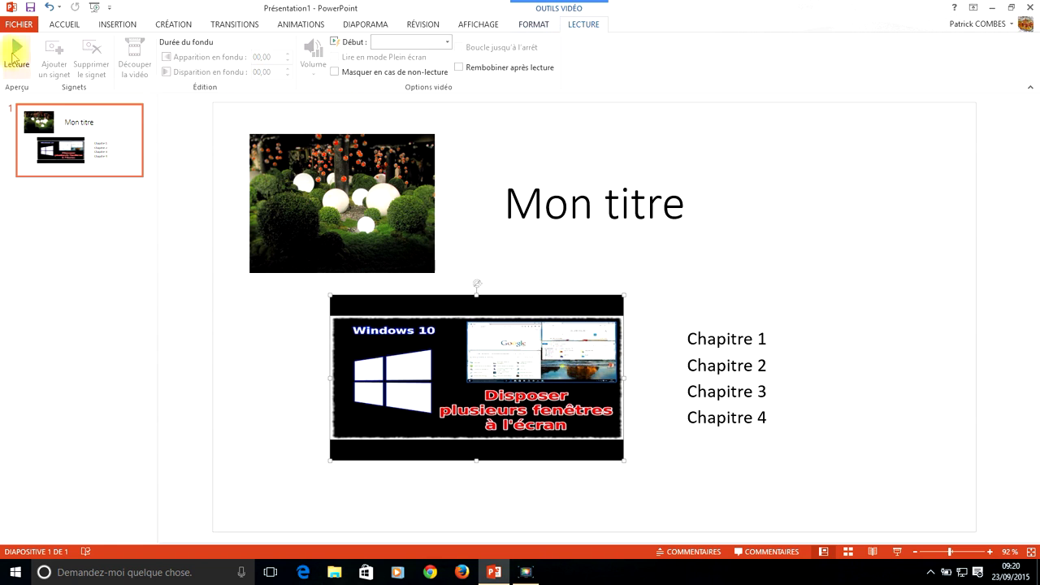
pyautogui.click(17, 51)
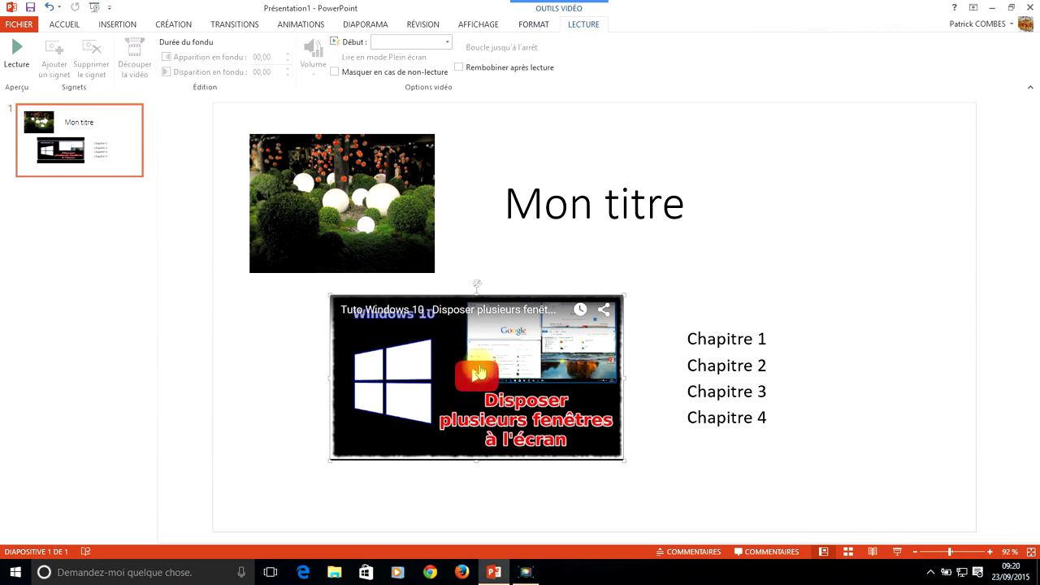
pyautogui.click(476, 379)
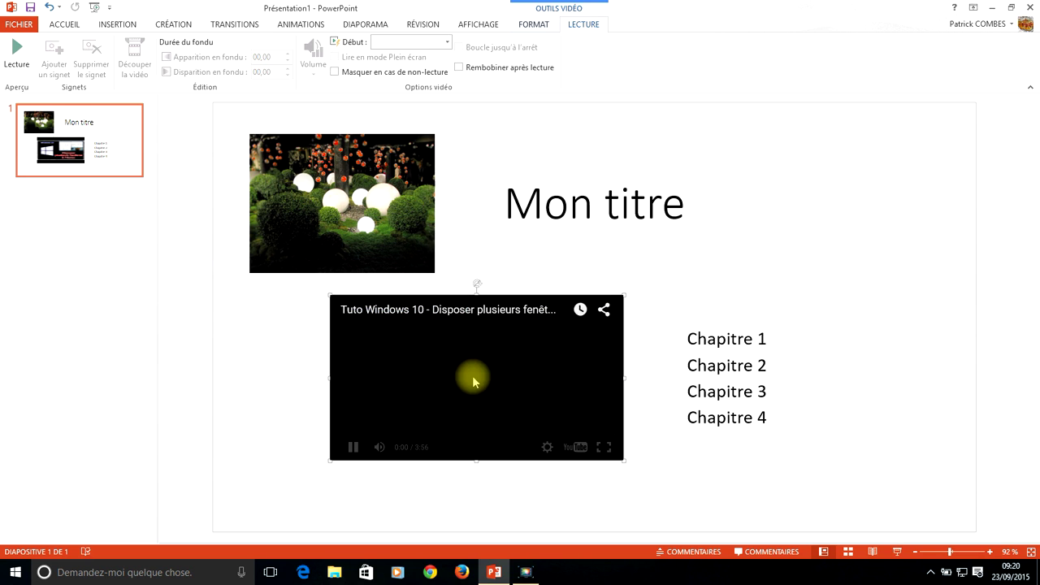
pyautogui.moveTo(485, 434)
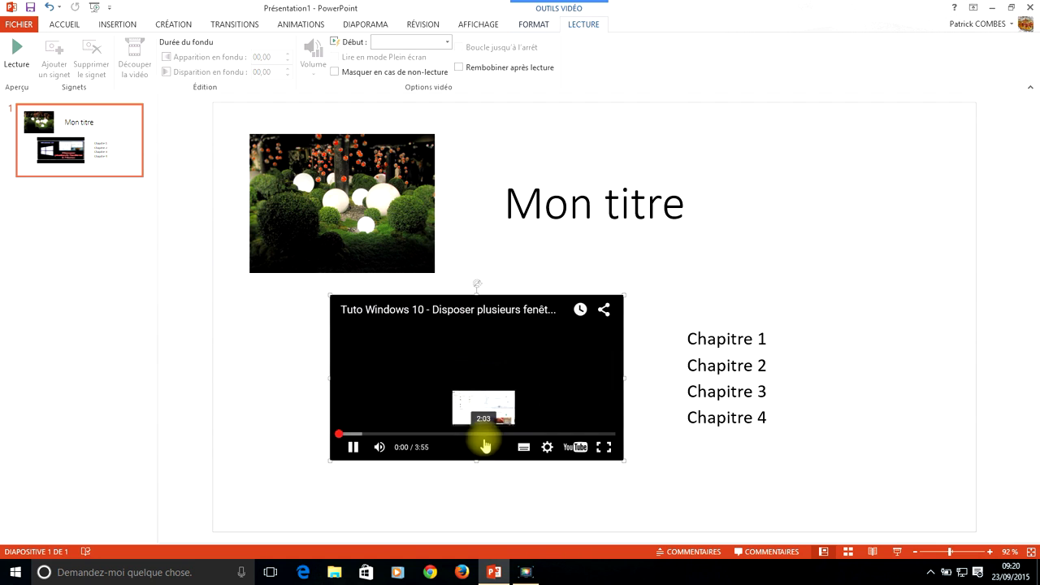
pyautogui.click(353, 448)
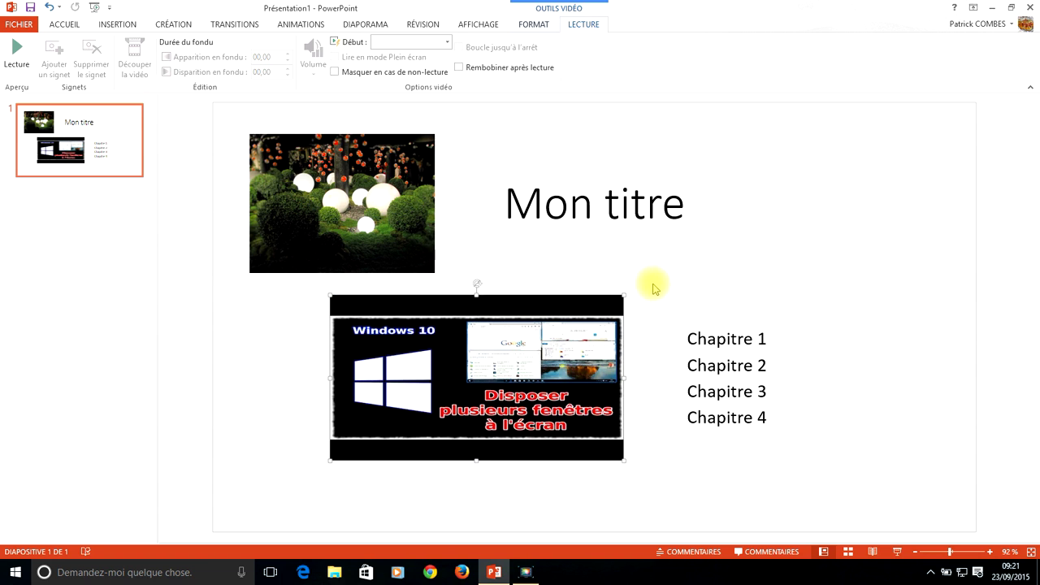
pyautogui.click(365, 24)
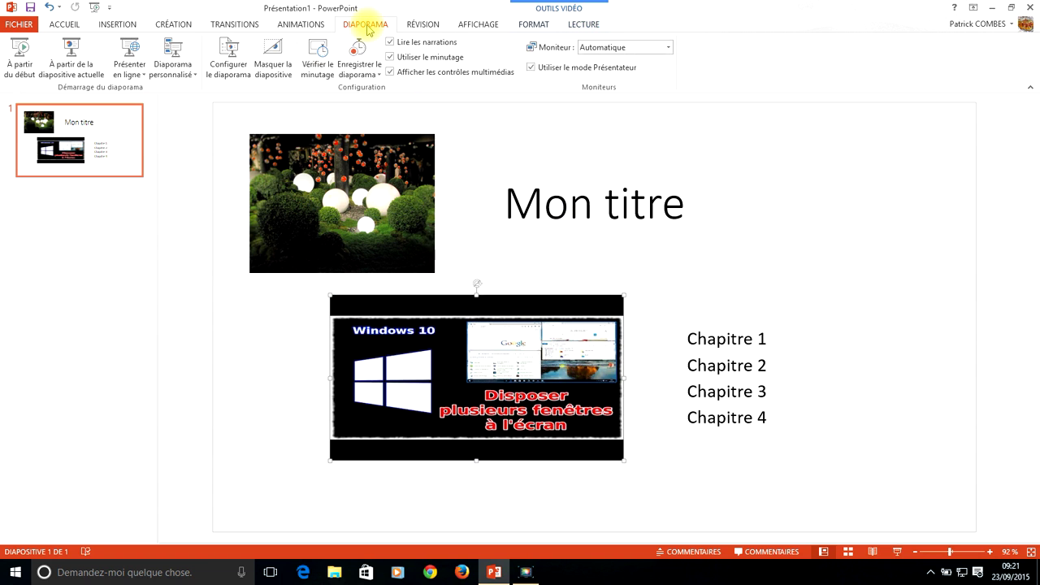
# Run the slideshow from the current slide and play the YouTube video, pausing at 0:03.
pyautogui.click(71, 58)
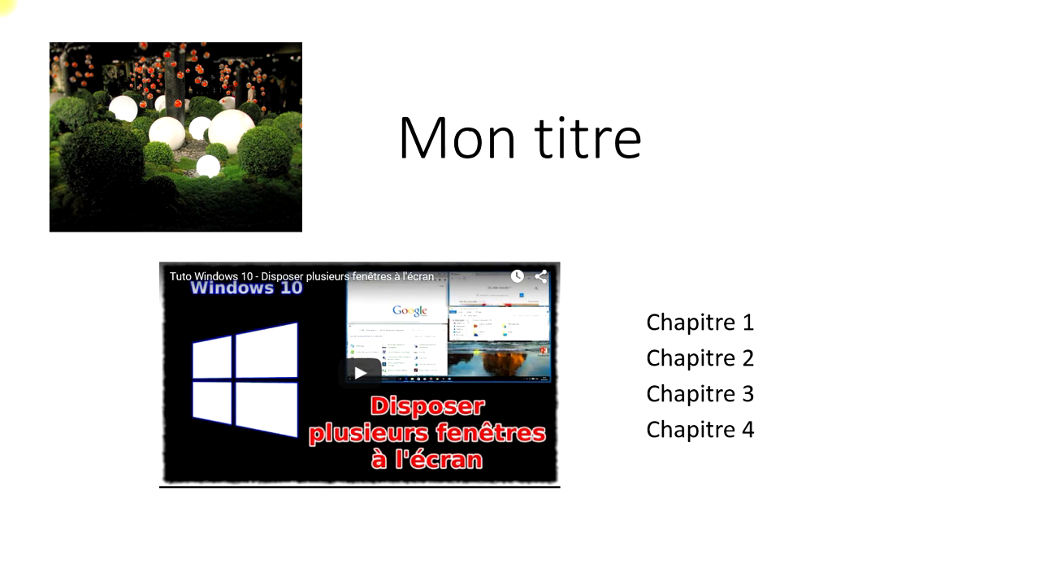
pyautogui.click(358, 379)
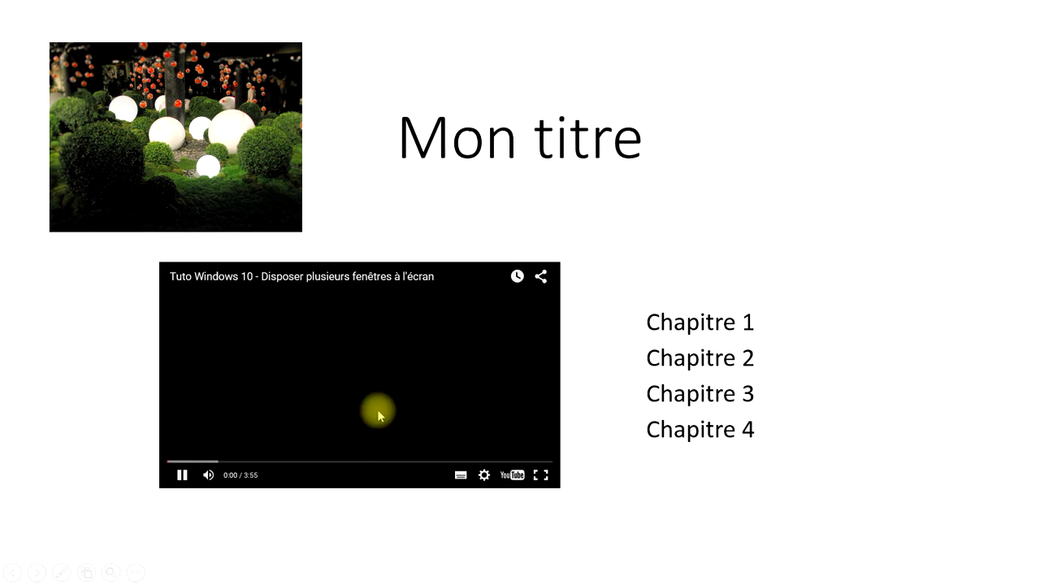
pyautogui.click(181, 475)
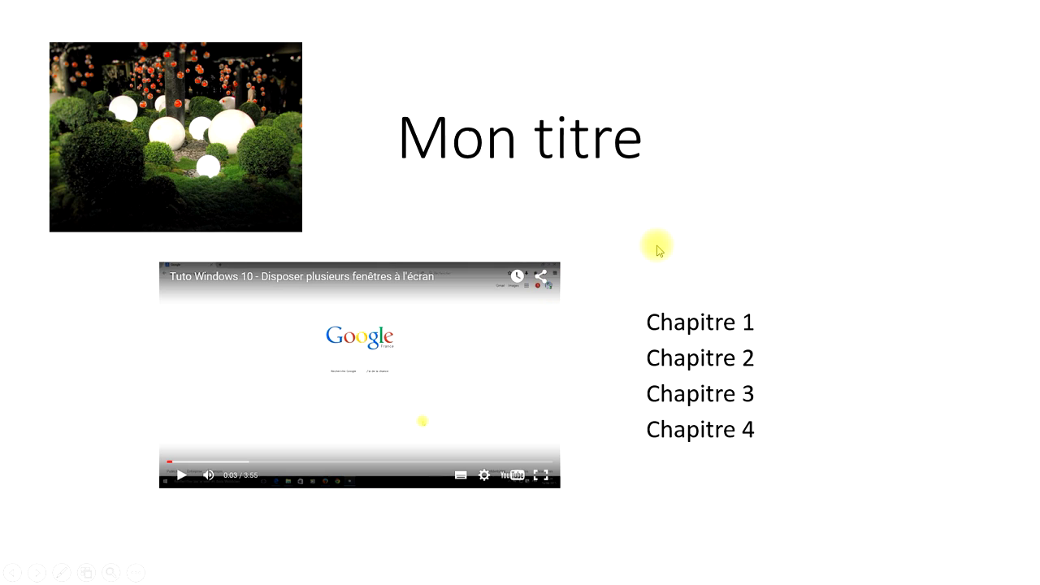